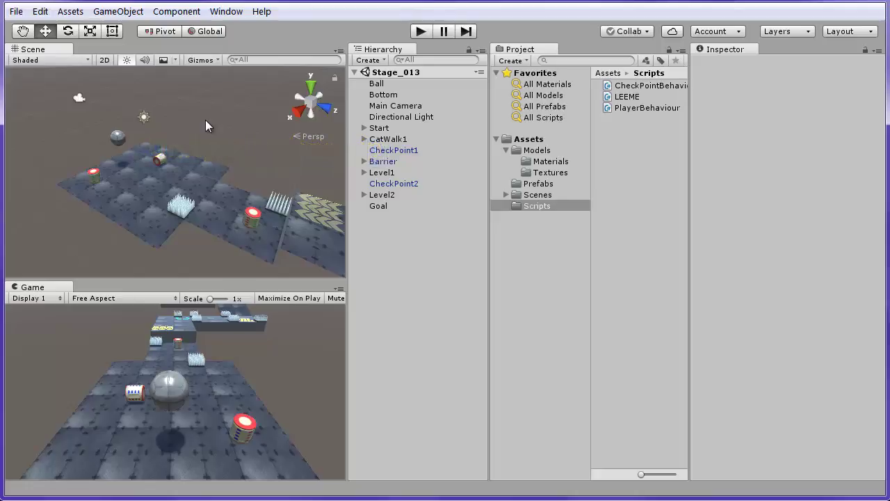
Step: Select cans on the floor, ending on Can (3), tagged Lata, at 2.37, 0, 8.65
left_click(95, 174)
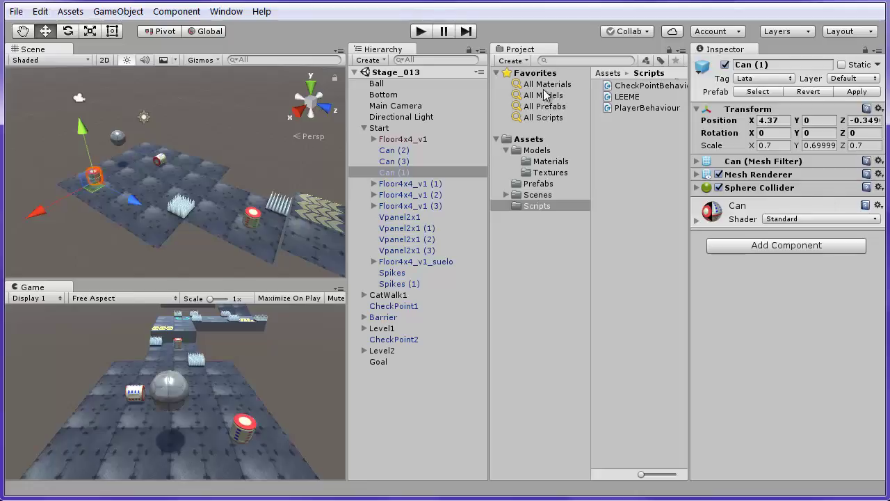
left_click_drag(404, 150, 403, 161)
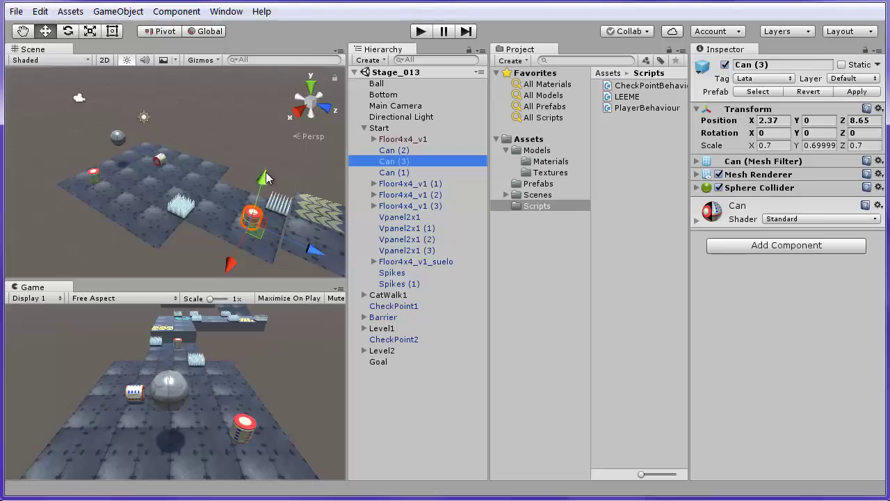
Step: Select the Ball to inspect its Player tag, Rigidbody, Sphere Collider and Static options
left_click(379, 85)
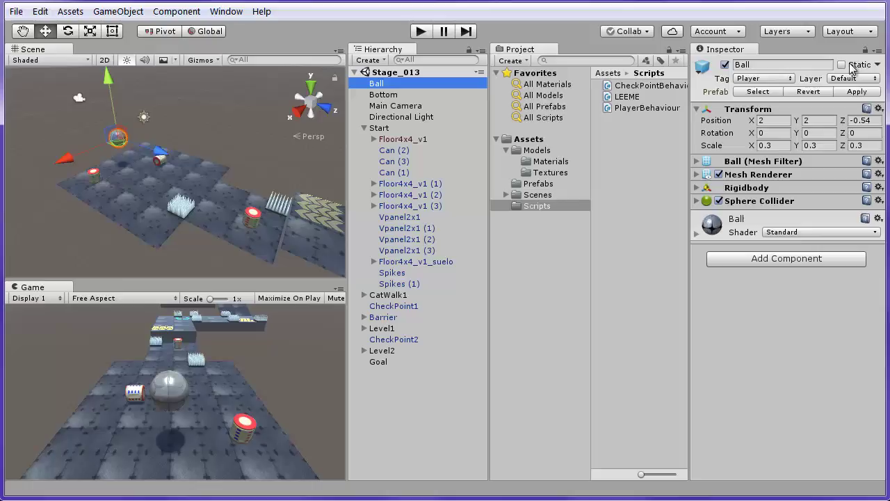
left_click(877, 65)
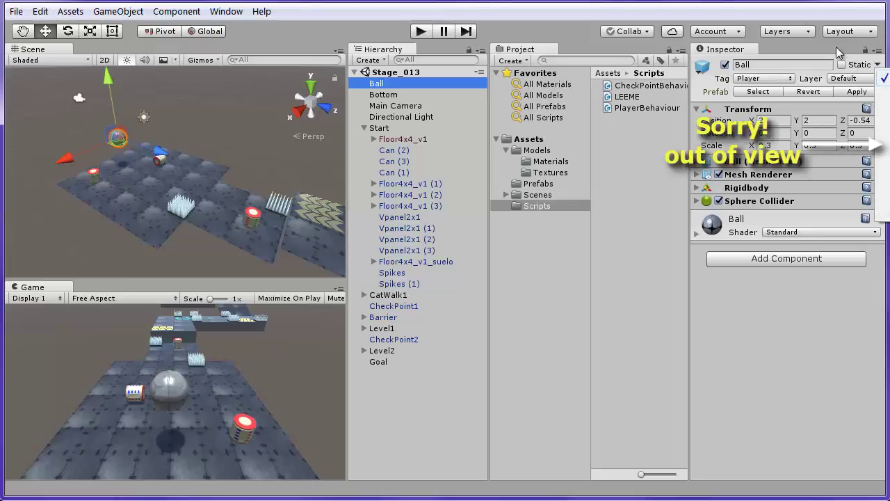
left_click(773, 17)
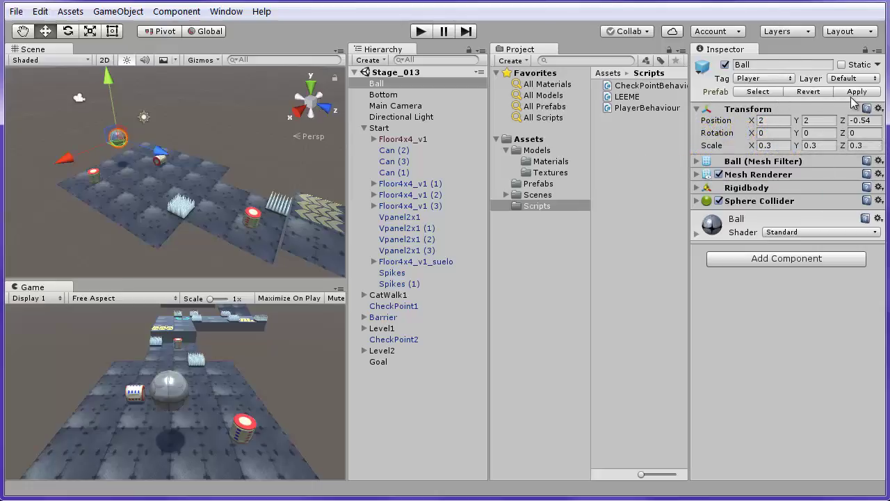
mouse_move(713, 95)
left_click(779, 64)
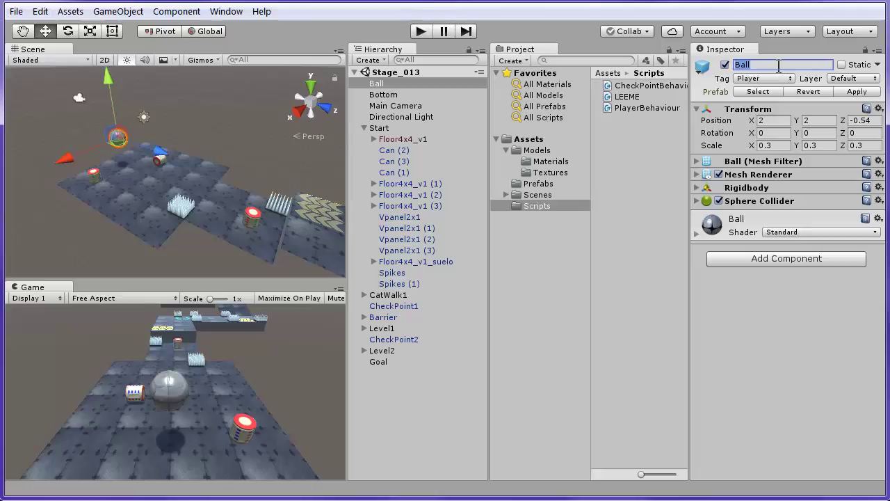
type("Myball")
key("Return")
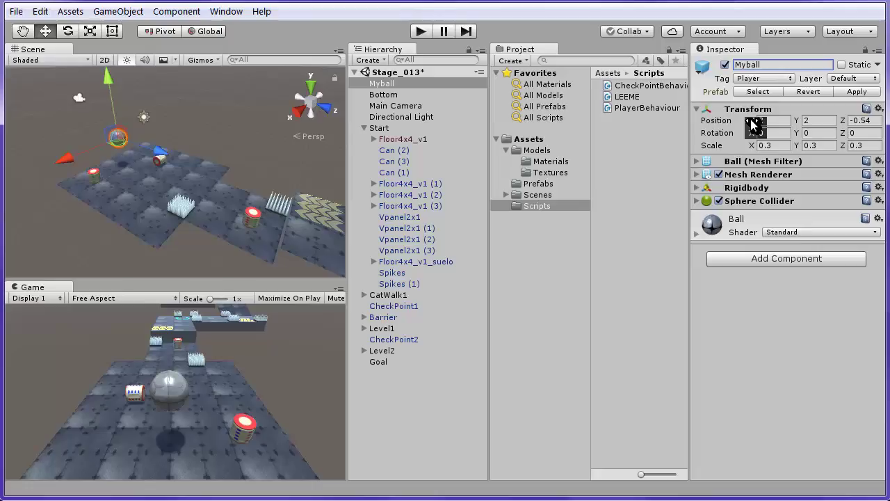
left_click_drag(752, 124, 729, 126)
key("ctrl+z")
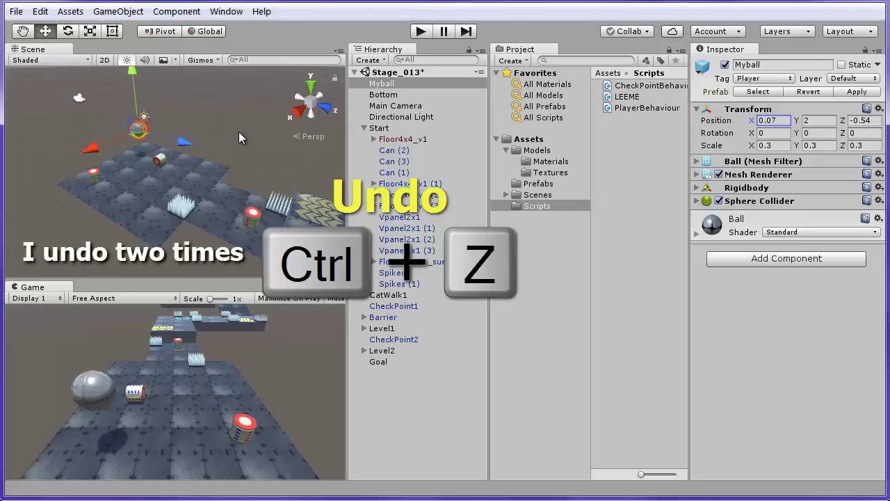
key("ctrl+z")
key("ctrl+z")
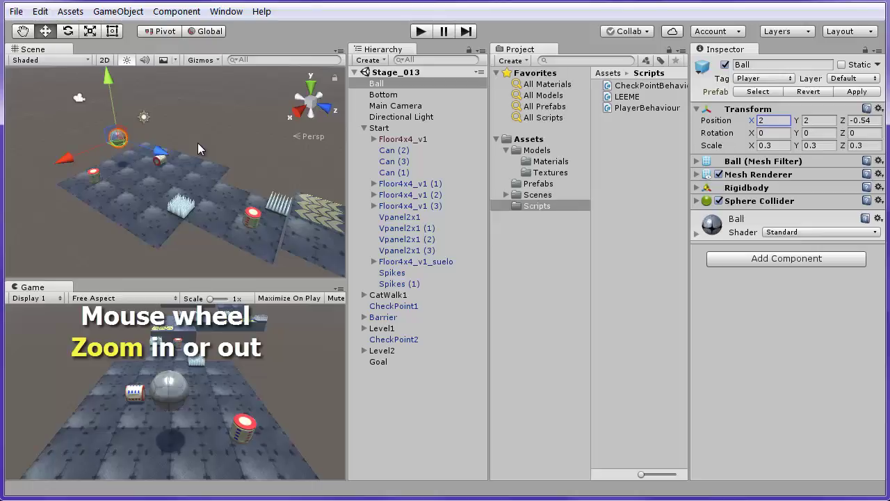
Step: Zoom, pan and Alt-orbit the Scene view to see the level from another side
scroll(197, 147, "up", 5)
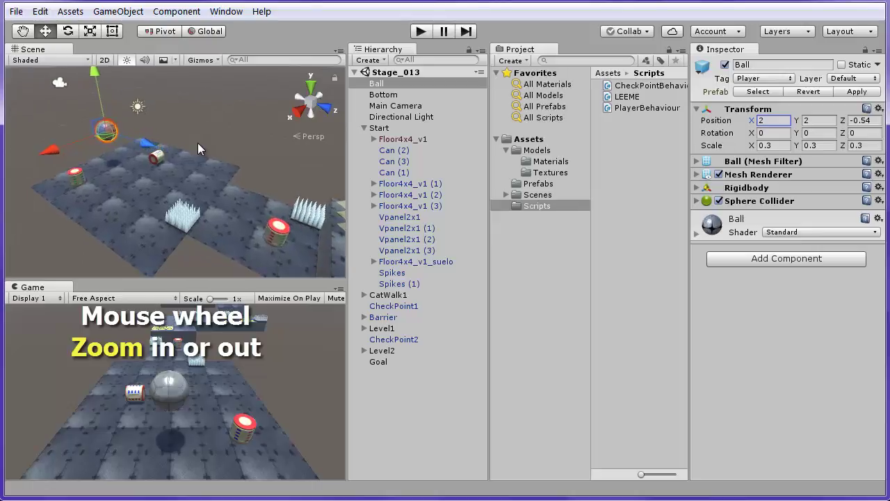
scroll(198, 148, "down", 6)
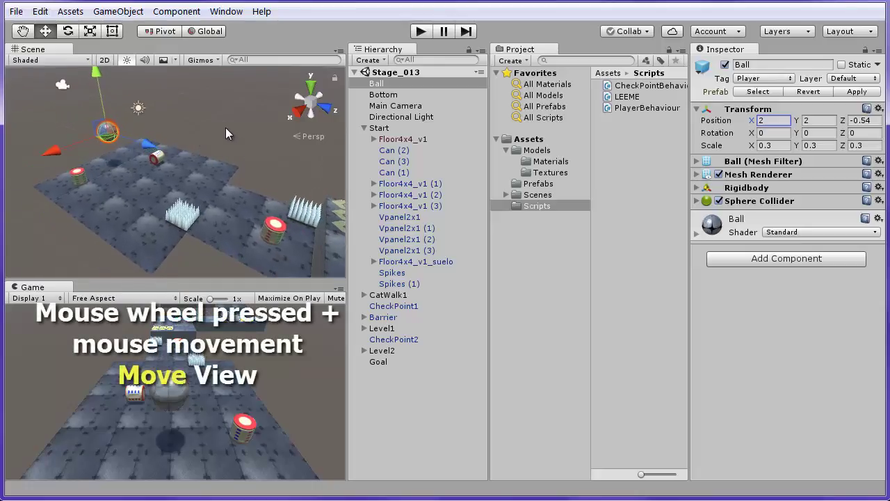
mouse_move(225, 128)
middle_mouse_down()
mouse_move(88, 105)
mouse_move(185, 93)
mouse_move(254, 135)
mouse_move(147, 105)
mouse_move(308, 119)
mouse_move(200, 122)
mouse_move(234, 128)
middle_mouse_up()
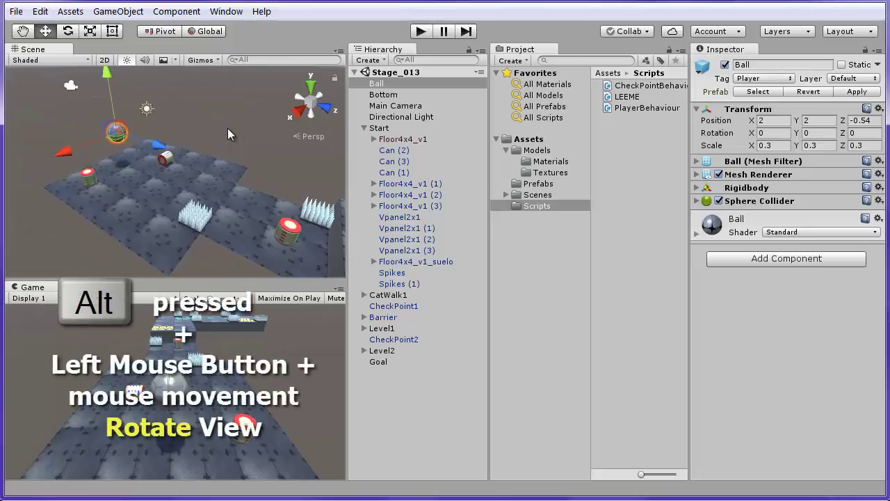
key("alt")
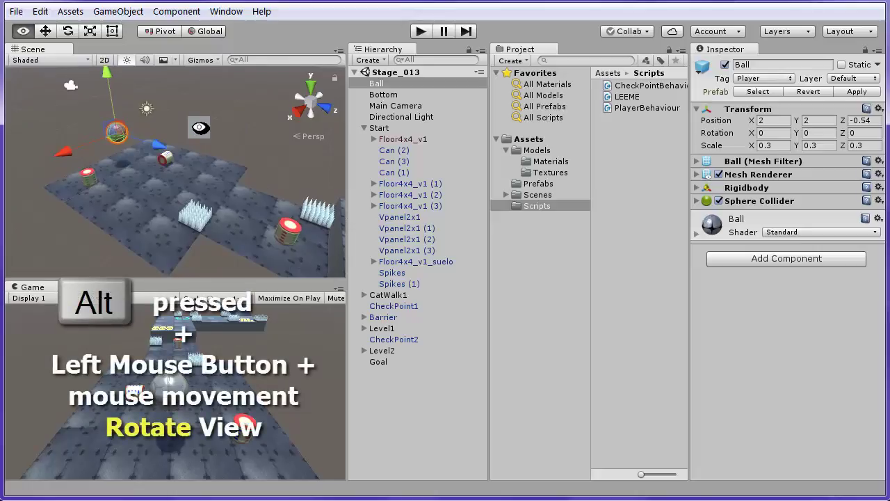
left_click_drag(200, 127, 181, 146, "alt")
mouse_move(405, 139)
left_mouse_down("alt")
mouse_move(668, 123)
mouse_move(621, 132)
mouse_move(611, 124)
left_mouse_up("alt")
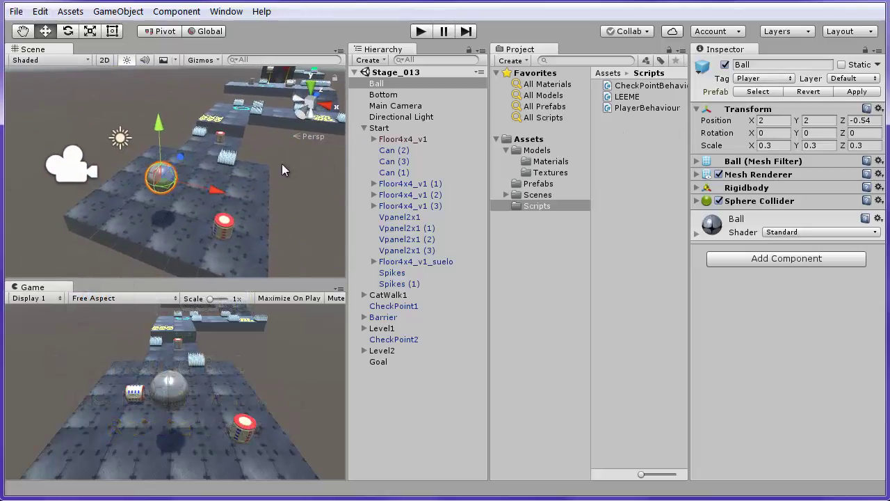
left_click_drag(262, 164, 230, 163, "alt")
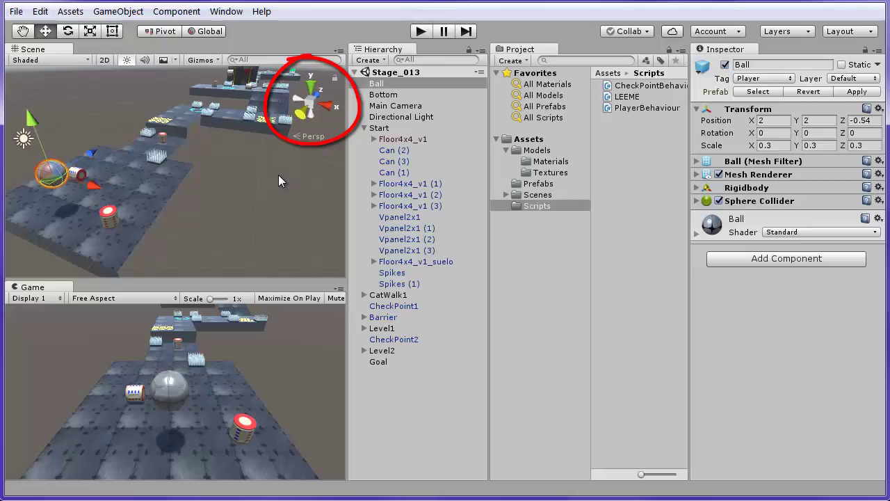
Step: Align the Scene view to the Main Camera with GameObject > Align View to Selected
scroll(279, 175, "down", 2)
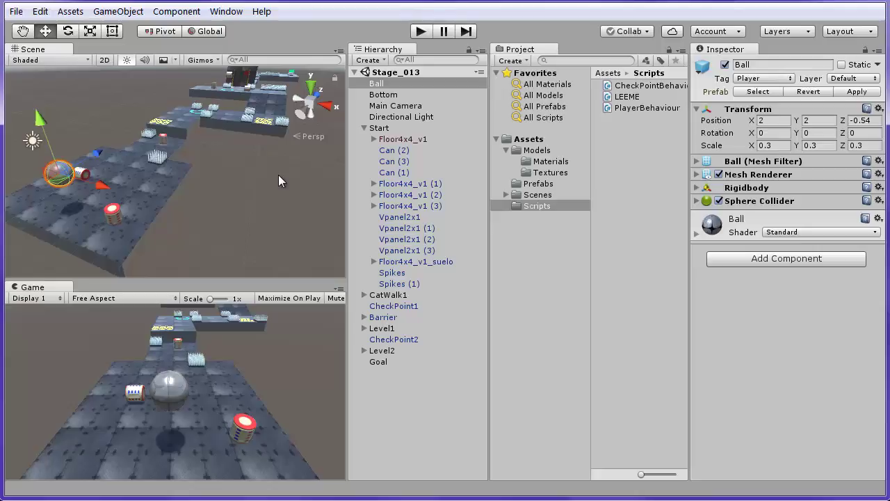
left_click(413, 113)
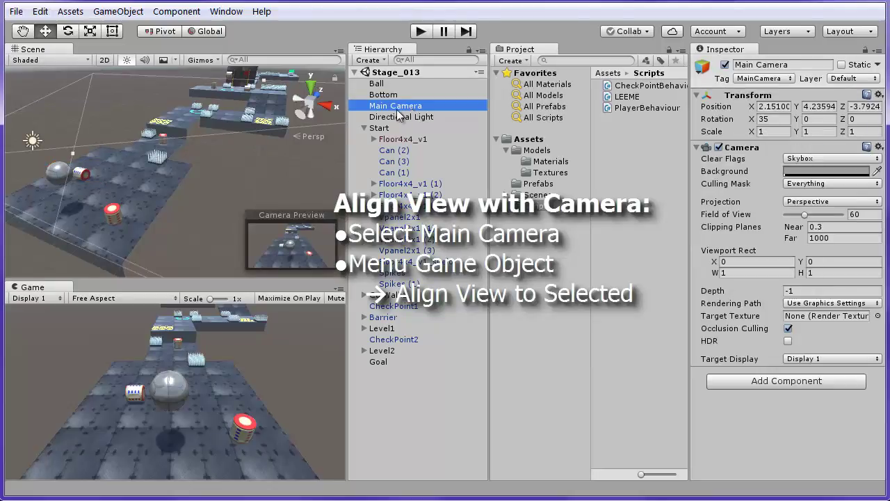
left_click(123, 14)
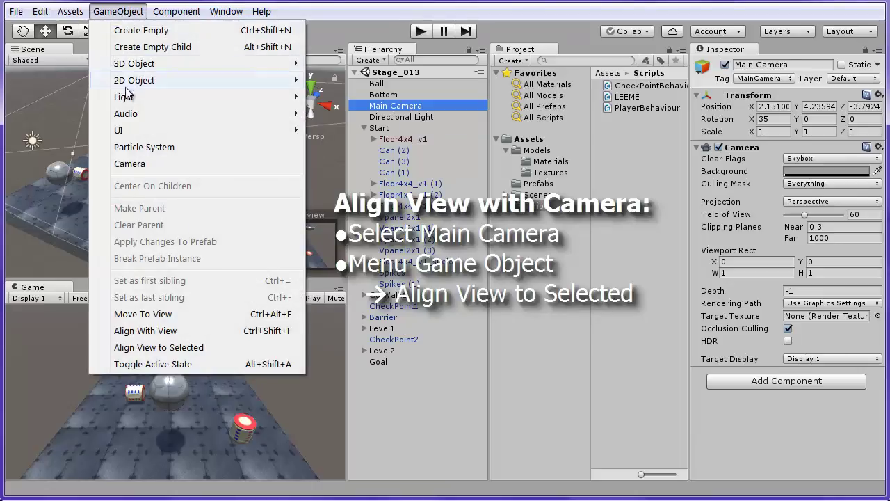
left_click(167, 351)
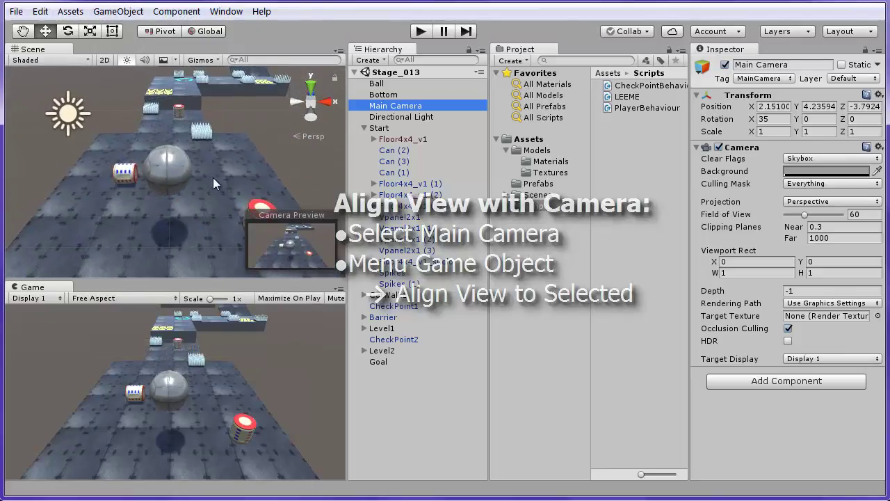
Step: Inspect the Directional Light, then select the ball at 2, 2, -0.54 in the level
left_click(382, 120)
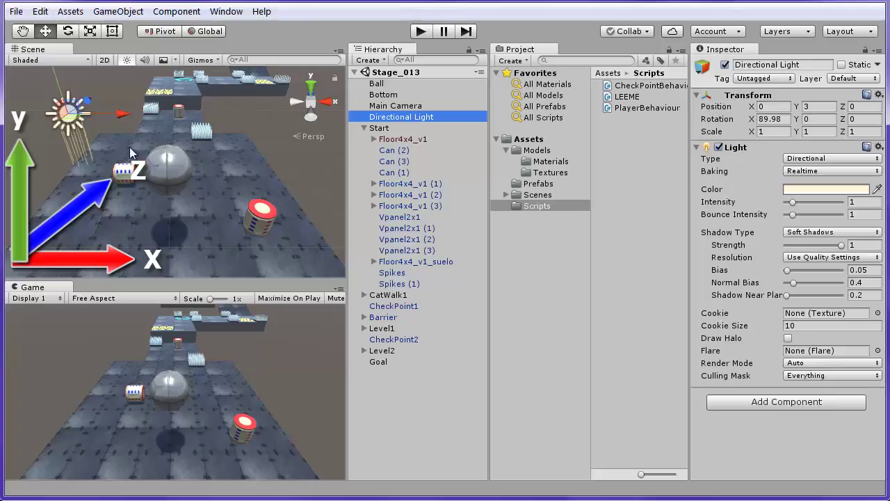
left_click(163, 180)
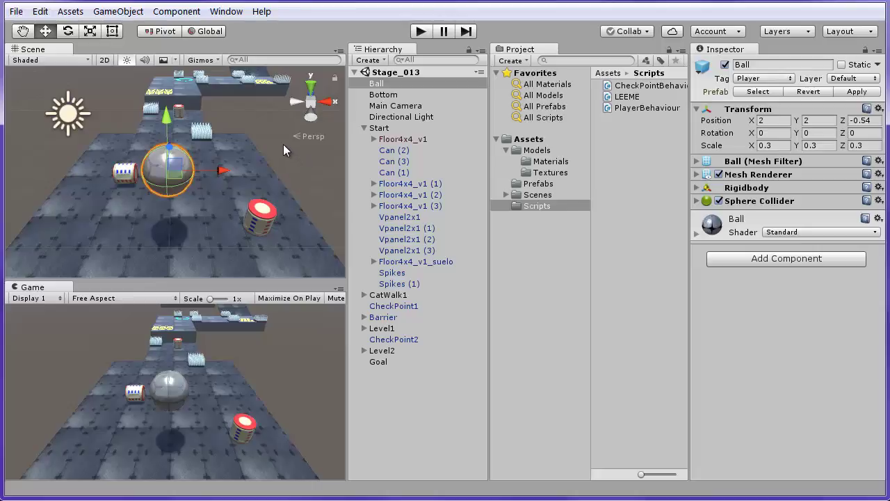
Step: Toggle perspective and orthographic, then view the level from Top, ending in perspective
left_click(311, 103)
left_click(311, 103)
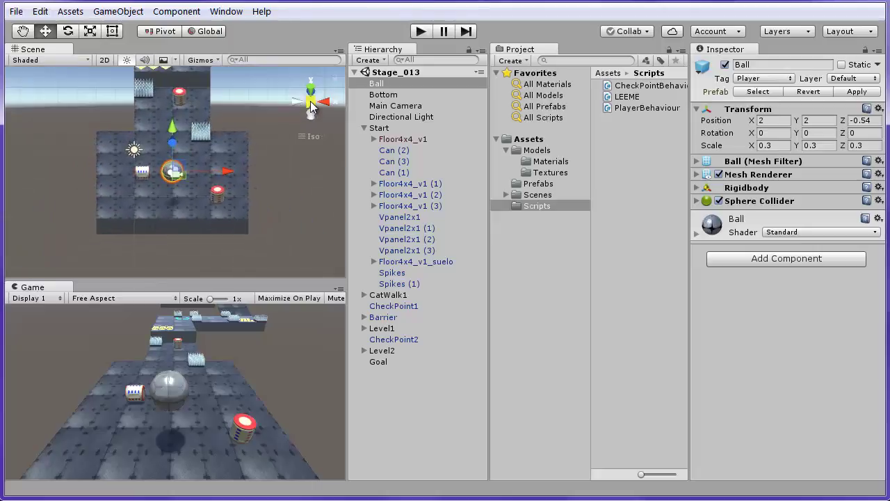
left_click(310, 101)
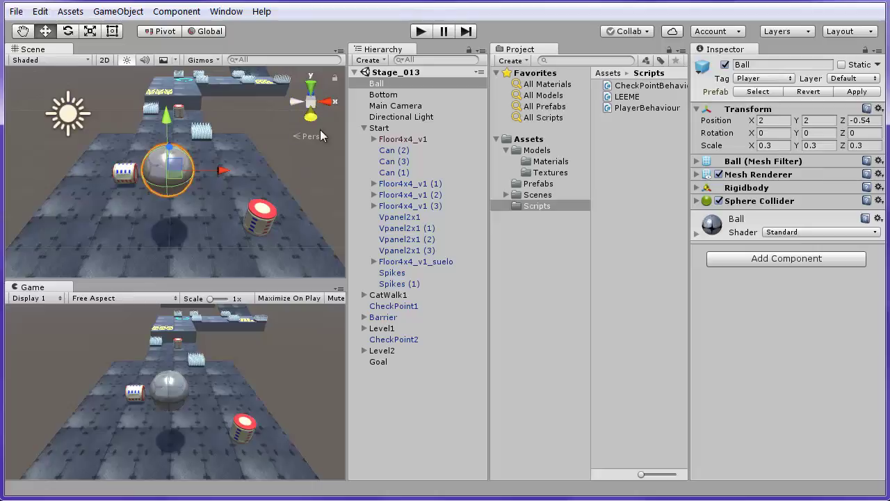
left_click(311, 87)
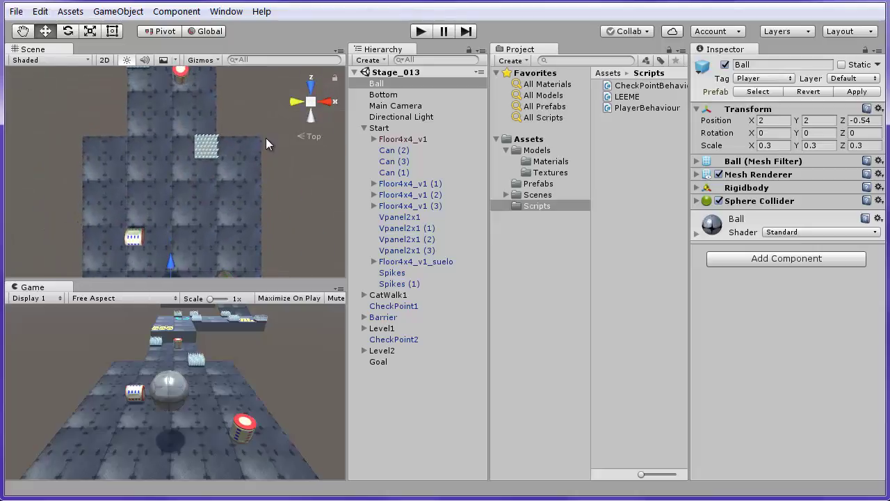
left_click(310, 102)
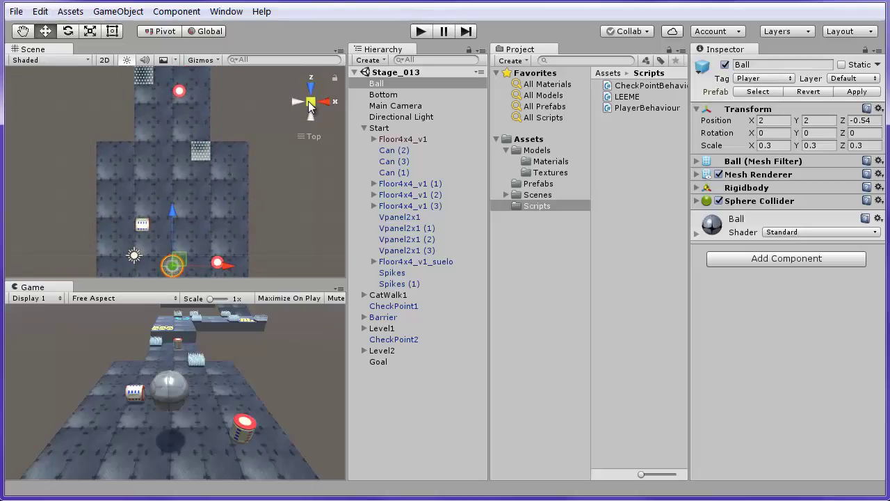
left_click(311, 103)
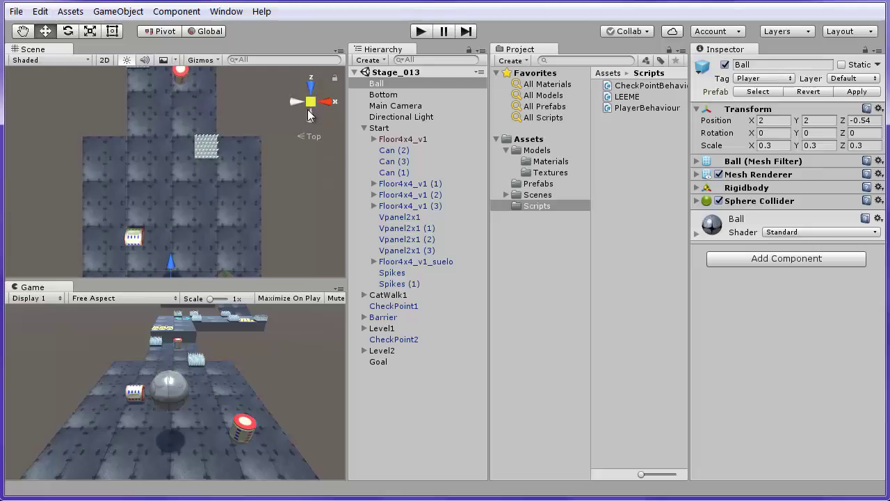
Step: Realign the Scene view to the Main Camera using Align View to Selected
left_click(418, 106)
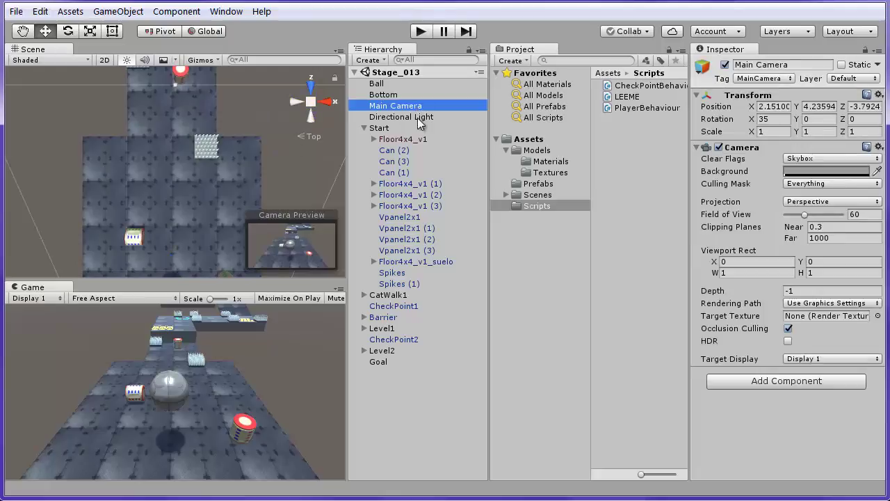
left_click(126, 14)
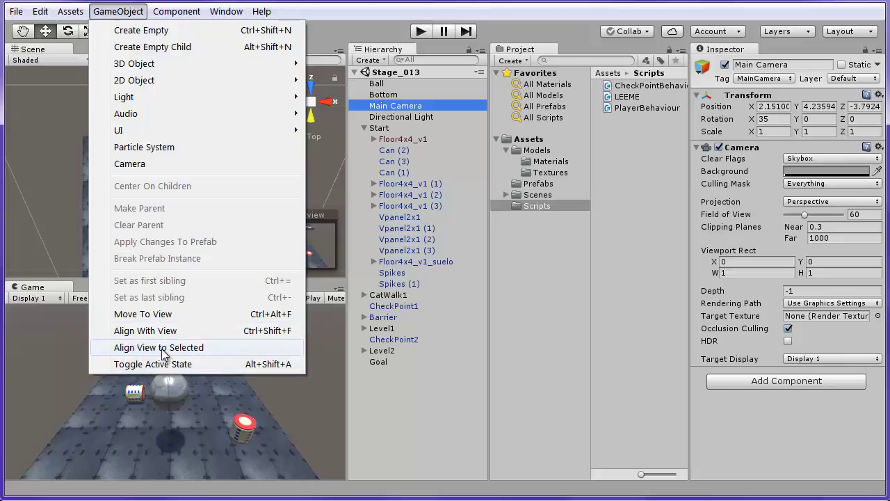
left_click(164, 350)
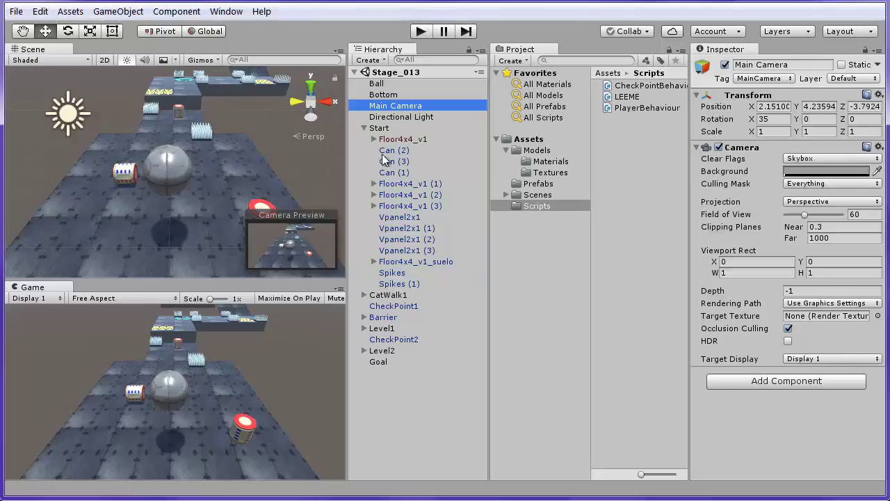
Step: Frame Can (2) with F, then move the close-up to Can (1) at 4.37, 0, -0.349
left_click(127, 174)
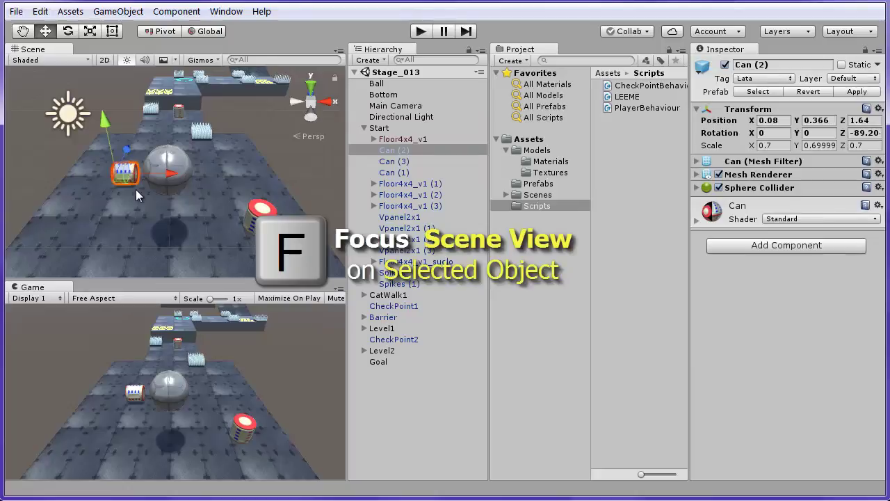
key("f")
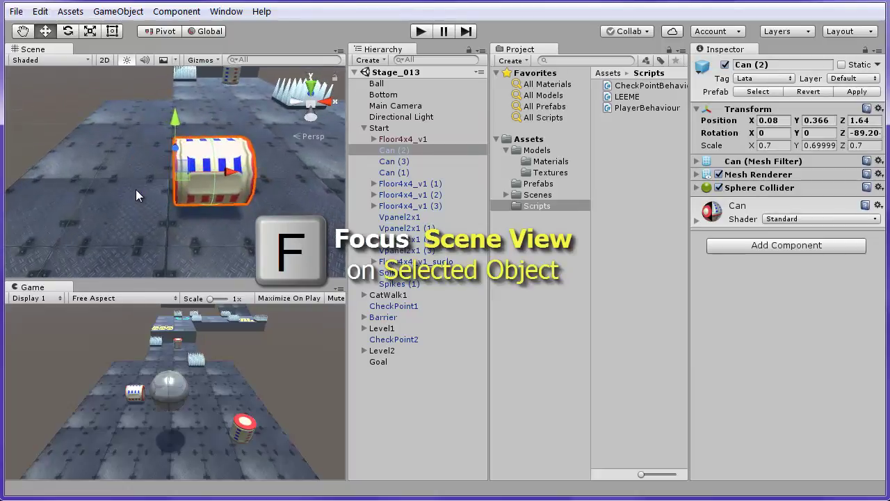
double_click(402, 171)
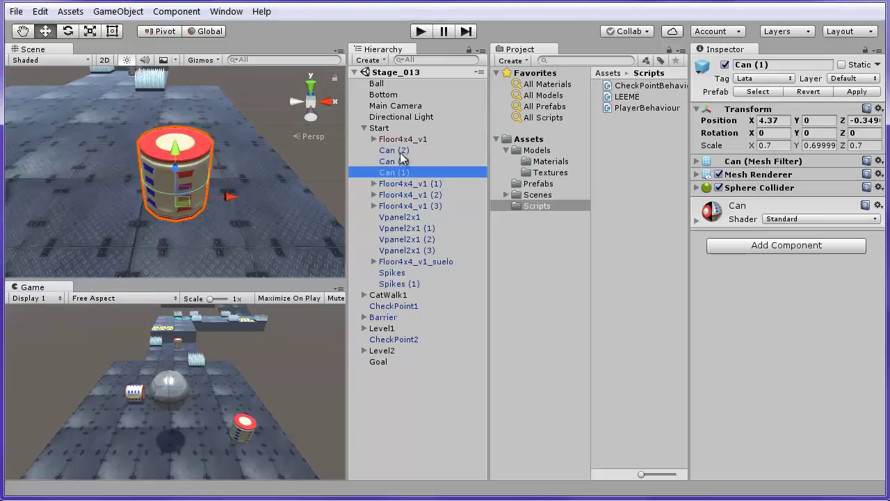
Step: Frame Can (2), cycle the Hand, Move, Rotate, Scale and Rect tools, then pan around it
double_click(397, 150)
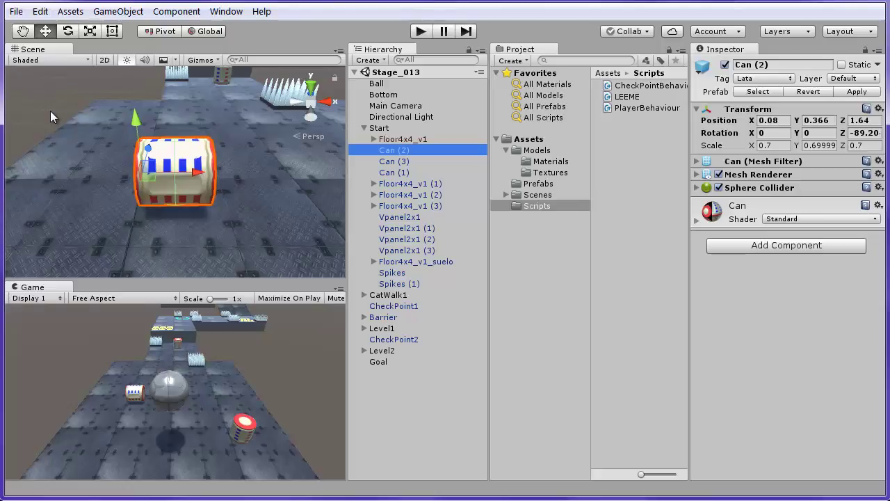
key("q")
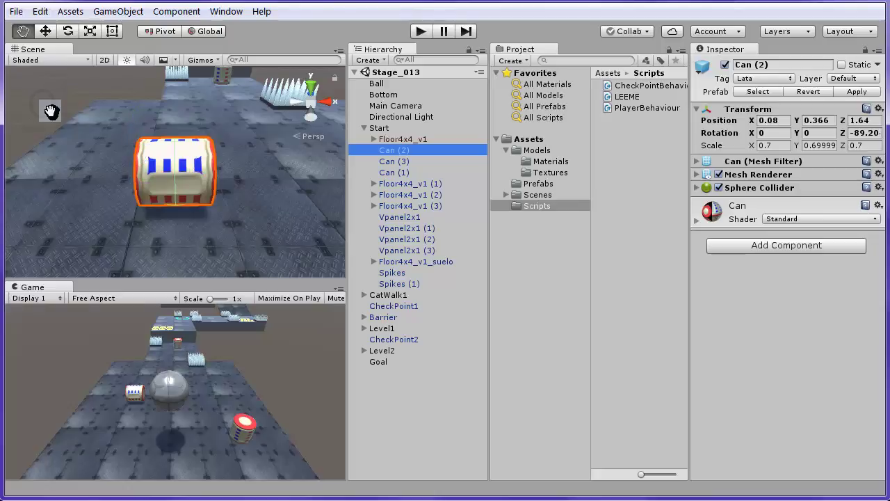
key("w")
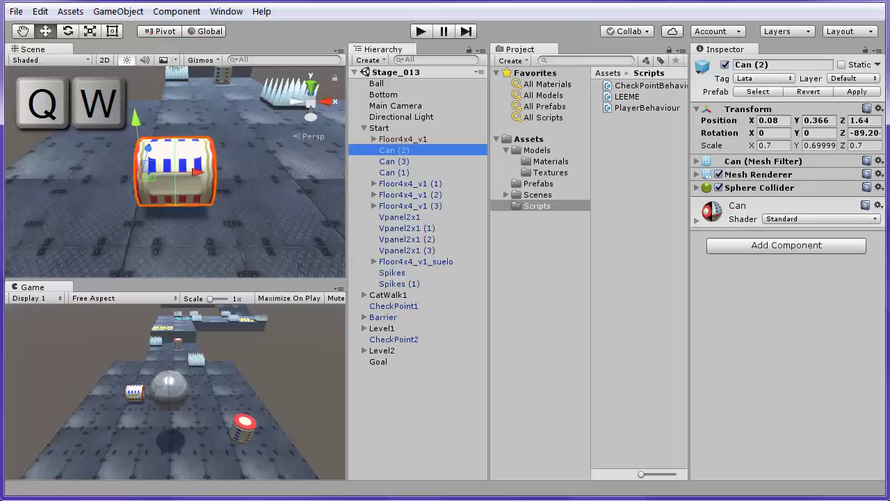
key("e")
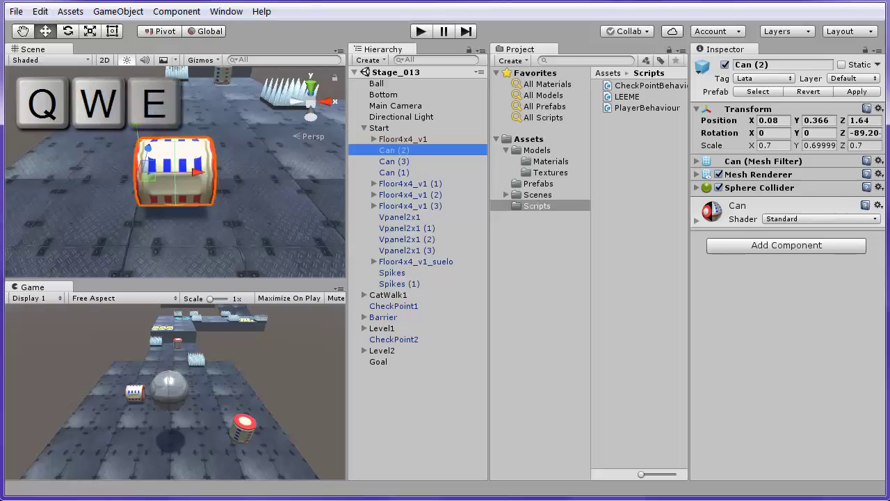
key("r")
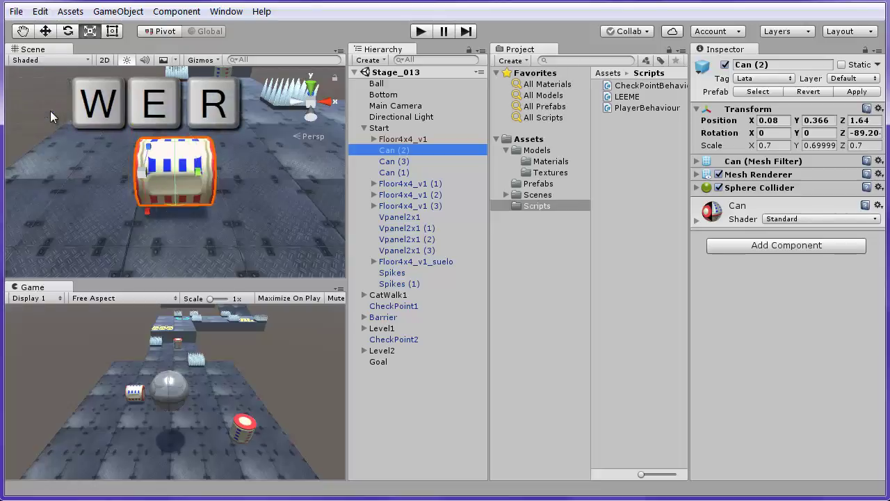
key("t")
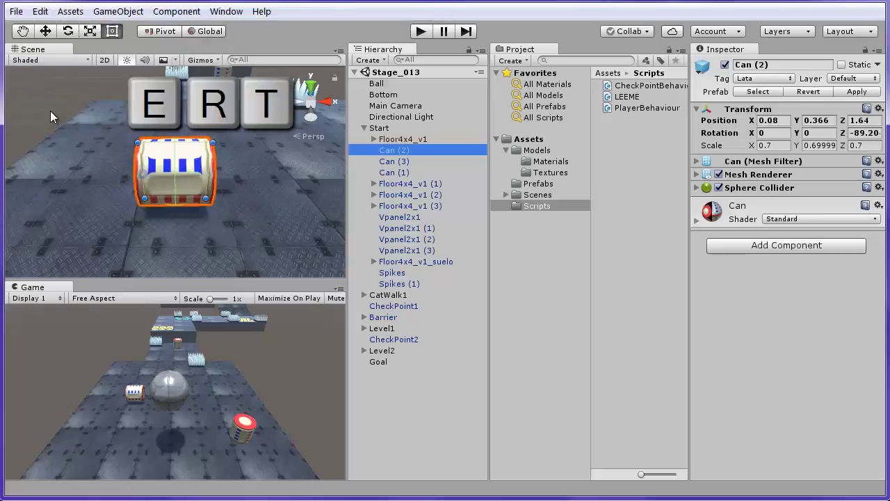
key("q")
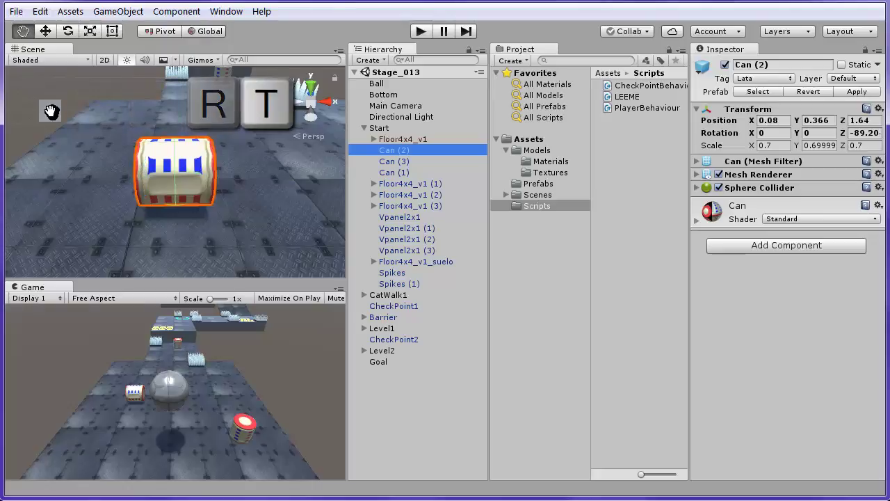
left_click_drag(218, 130, 258, 145)
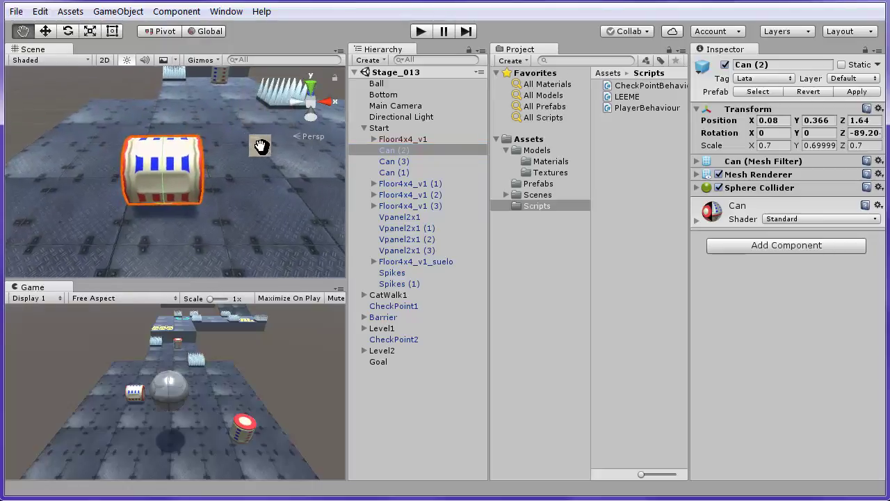
Step: With the Move tool active, toggle handles between Local and Global axes, leaving them Global
left_click(45, 32)
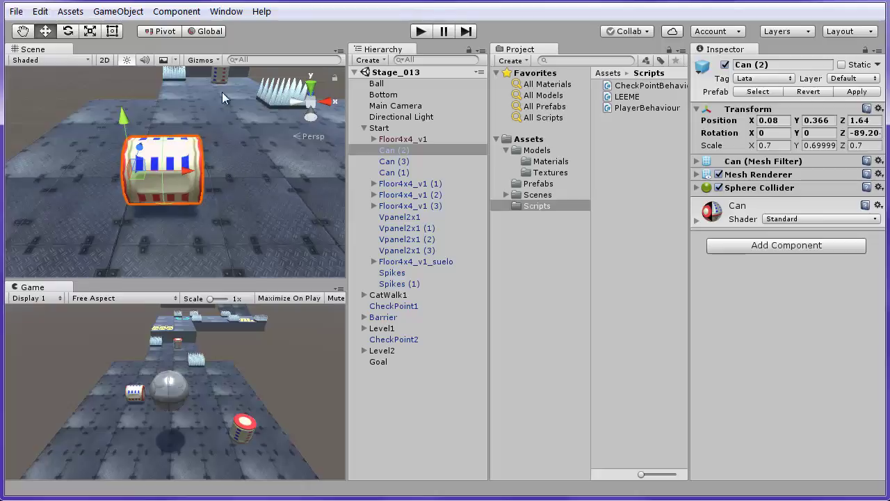
left_click(209, 32)
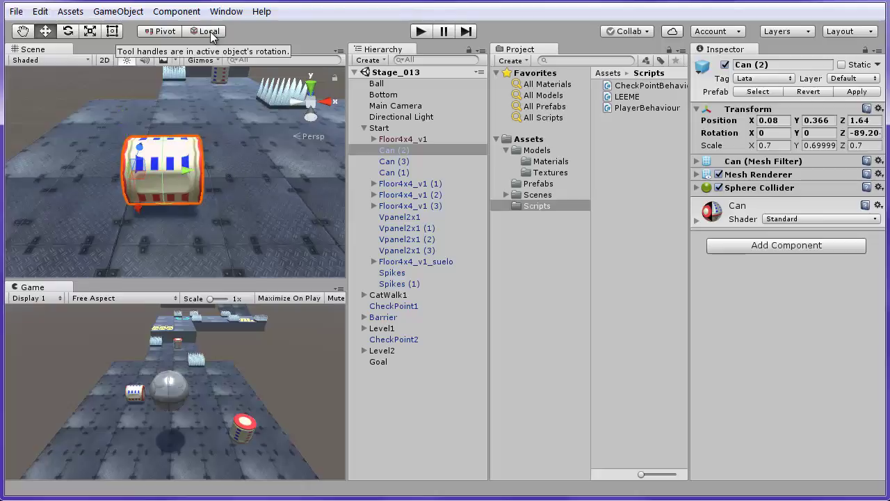
left_click(210, 31)
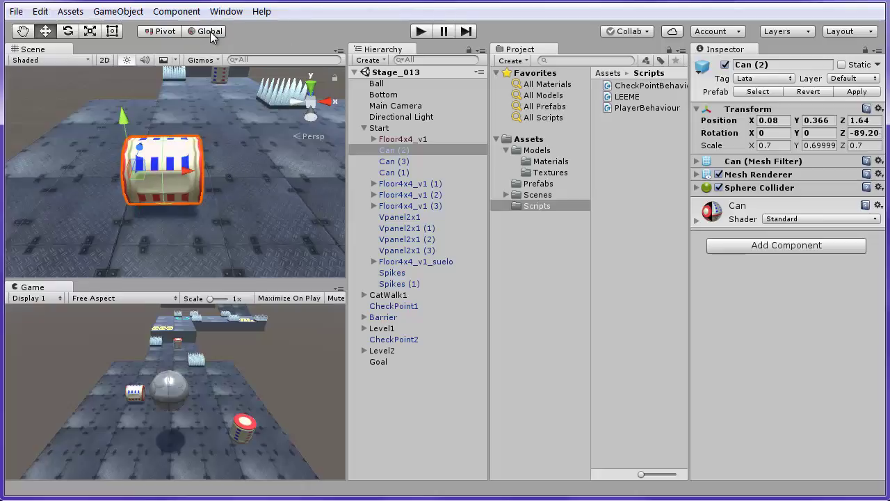
left_click(210, 31)
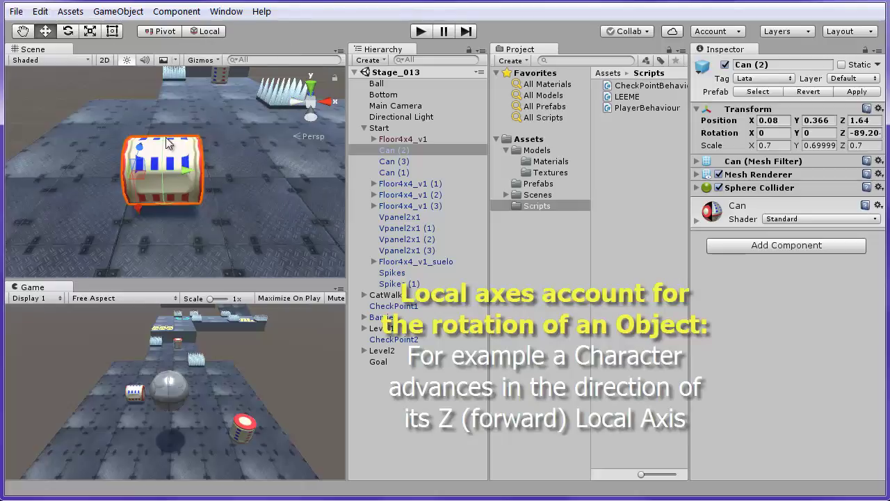
left_click(209, 31)
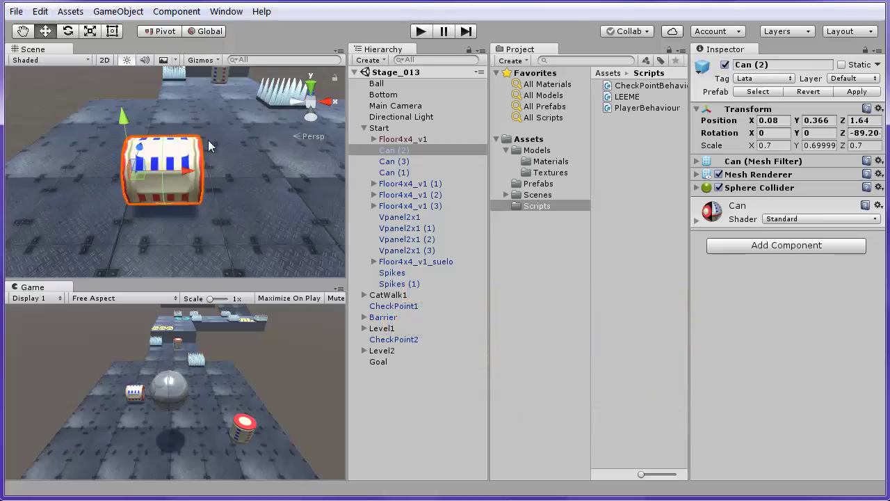
Step: Stretch Can (2) along its Y axis with the Scale tool's green handle
key("e")
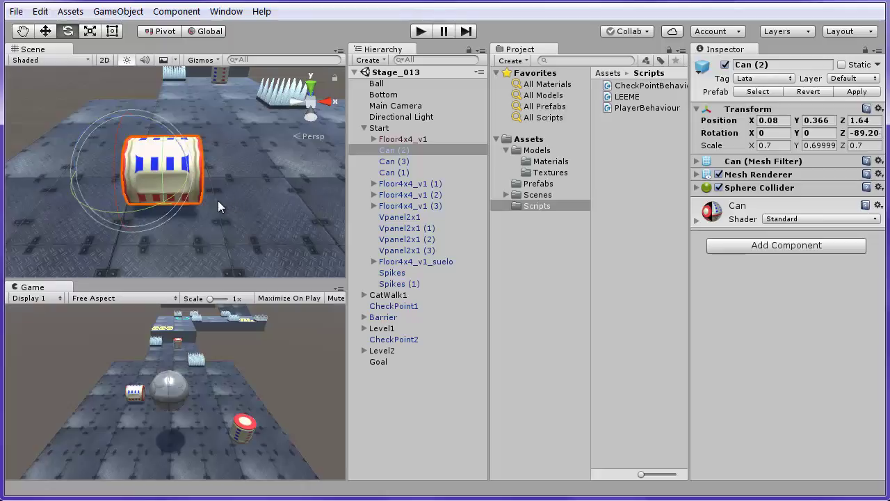
left_click(90, 31)
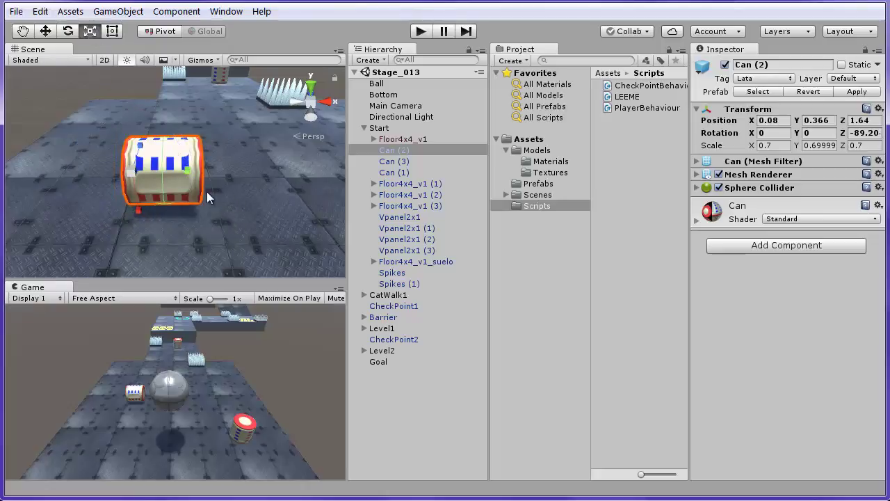
left_click_drag(189, 177, 251, 198)
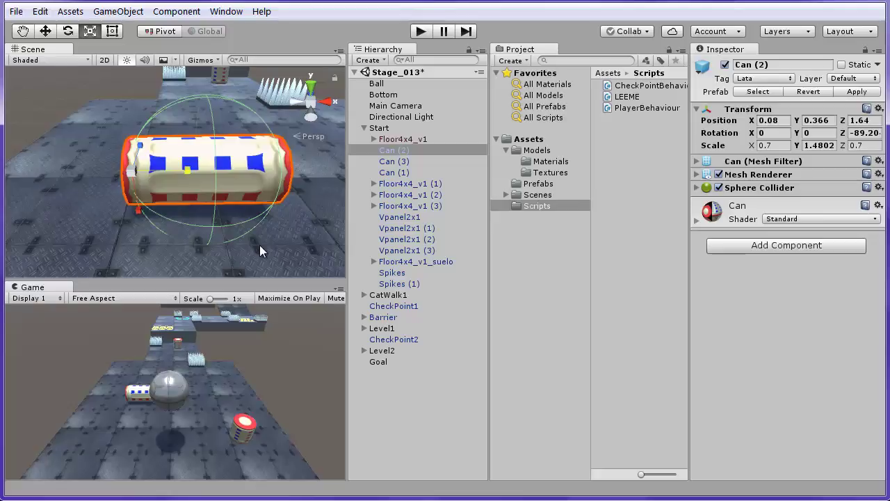
Step: Undo the stretch to restore scale 0.7, then orbit the view with the Rect tool active
key("ctrl+z")
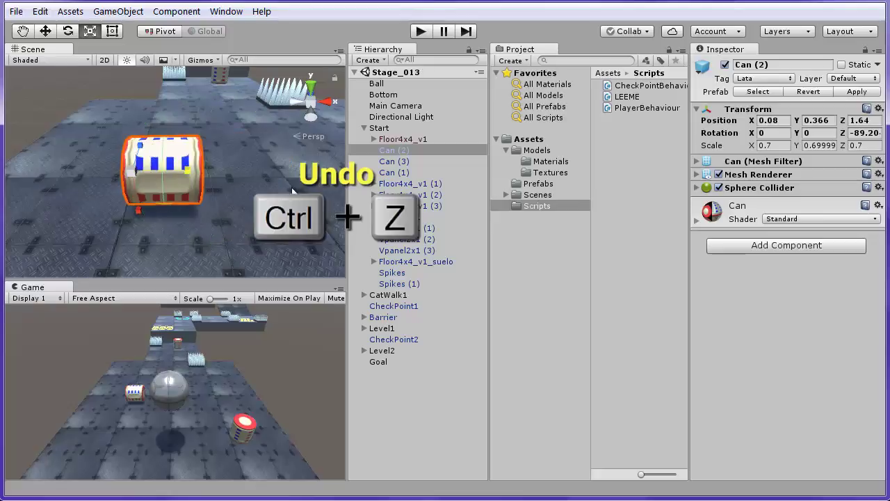
left_click(112, 31)
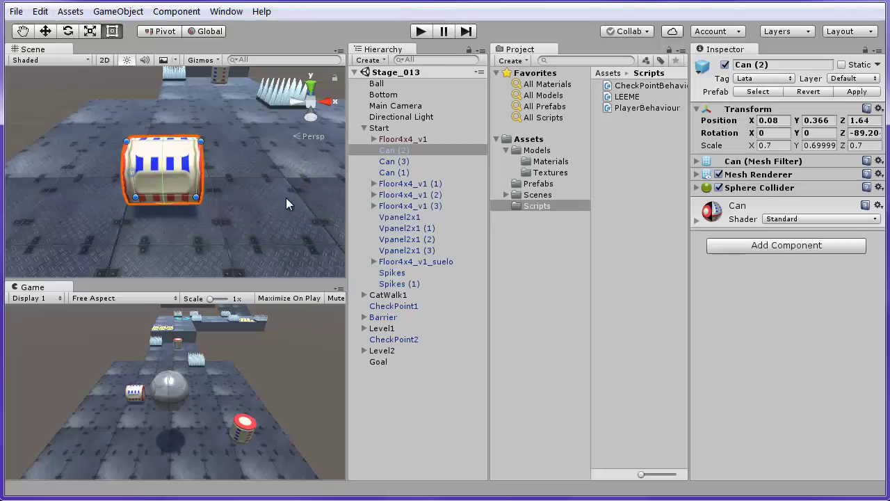
left_click_drag(260, 201, 166, 188, "alt")
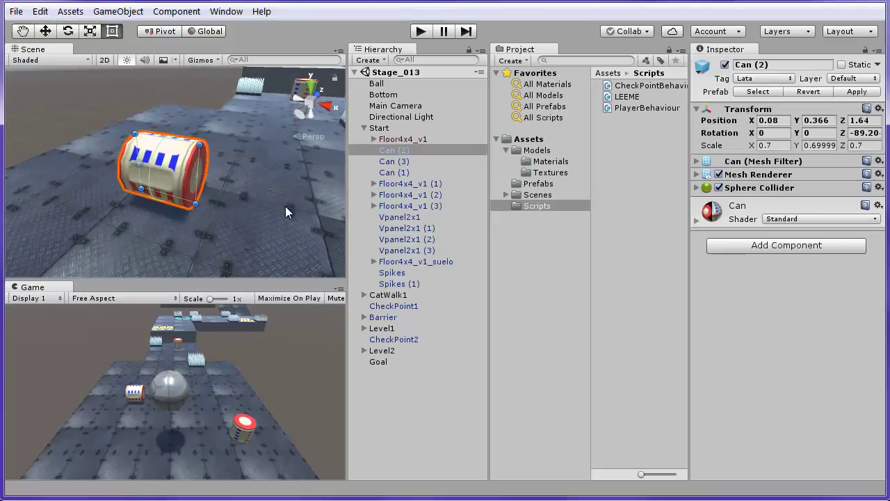
Step: Slide Can (2) along X, Z and the XZ plane to position -0.11, 0.366, 1.77
left_click(45, 31)
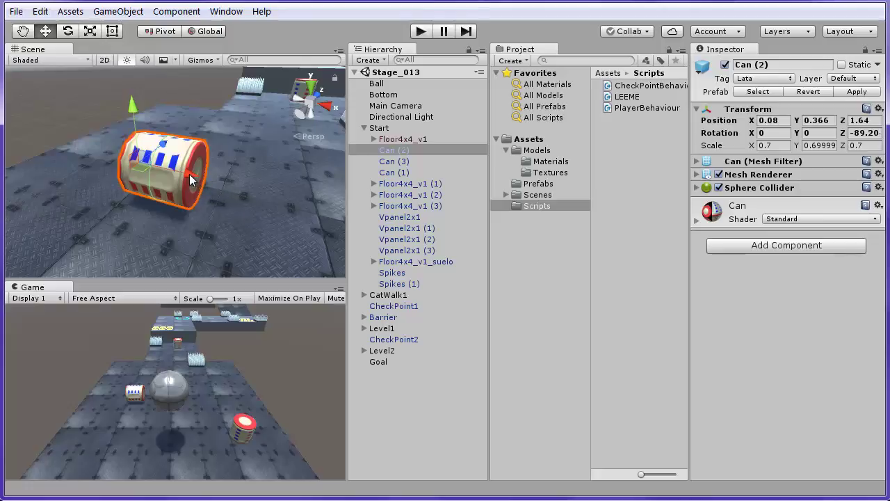
left_click_drag(191, 176, 128, 134)
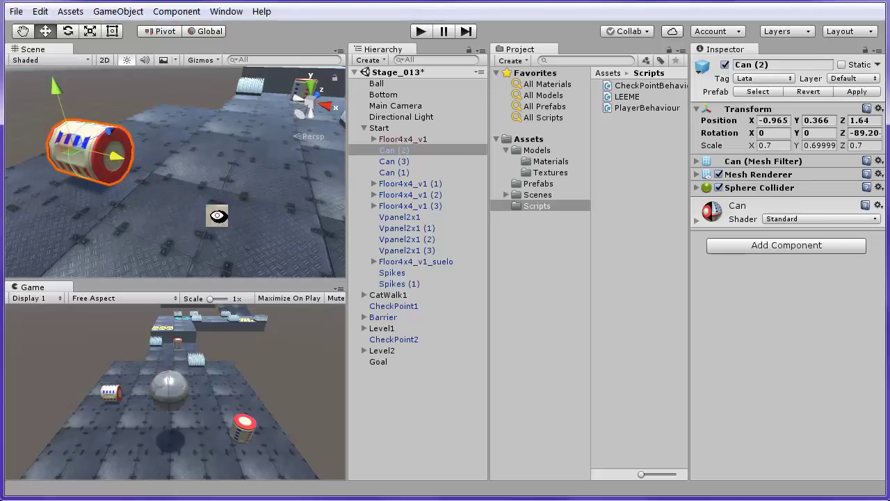
left_click_drag(217, 216, 157, 208, "alt")
scroll(121, 242, "down", 2)
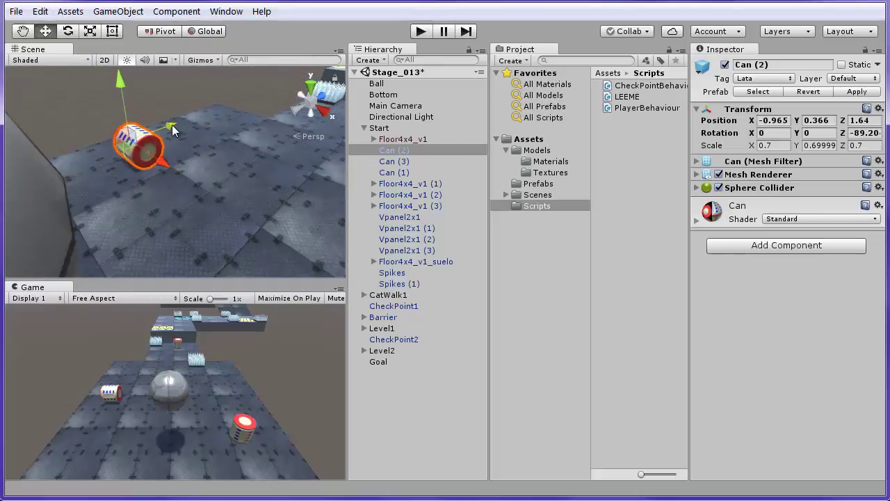
left_click_drag(172, 125, 211, 142)
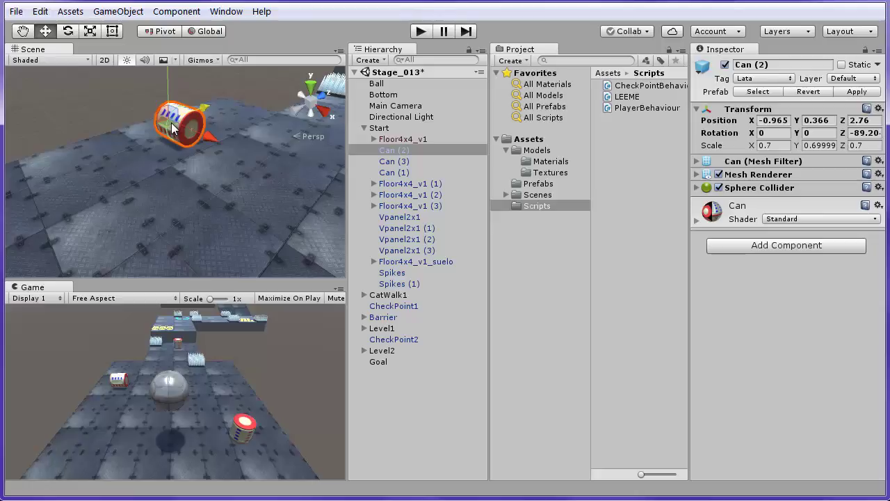
left_click_drag(171, 128, 139, 155)
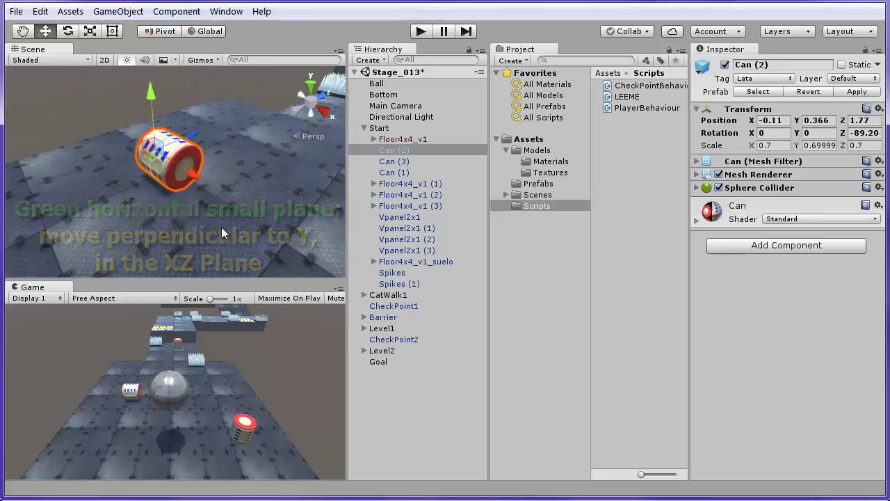